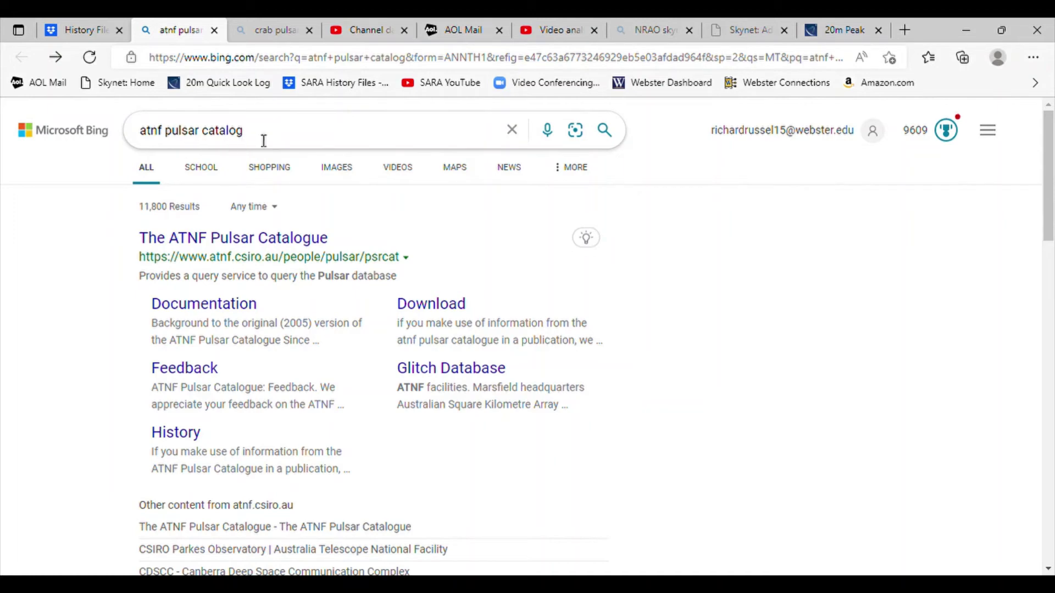
# - Open the ATNF Pulsar Catalogue and tick Name, RaJ, DecJ, P0, DM and S1400 for output
pyautogui.click(311, 250)
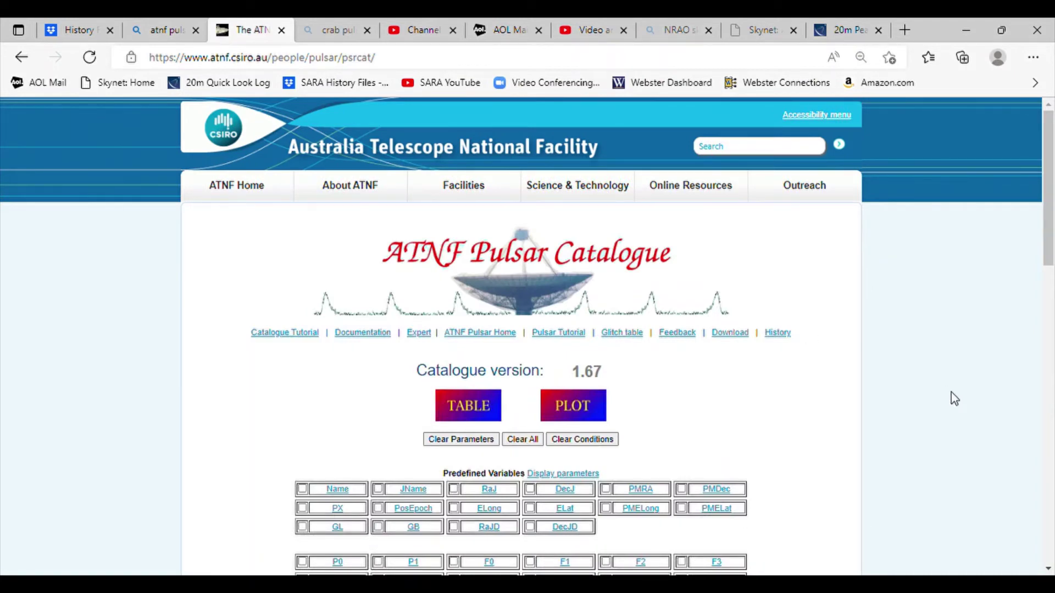
pyautogui.moveTo(1050, 254); pyautogui.dragTo(1050, 329)
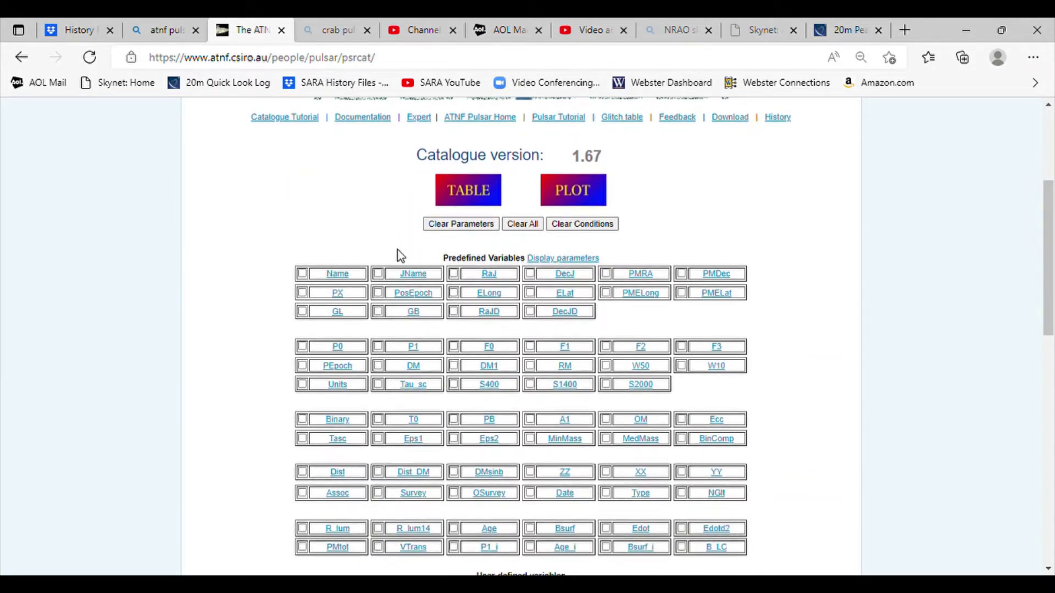
pyautogui.click(303, 274)
pyautogui.click(454, 274)
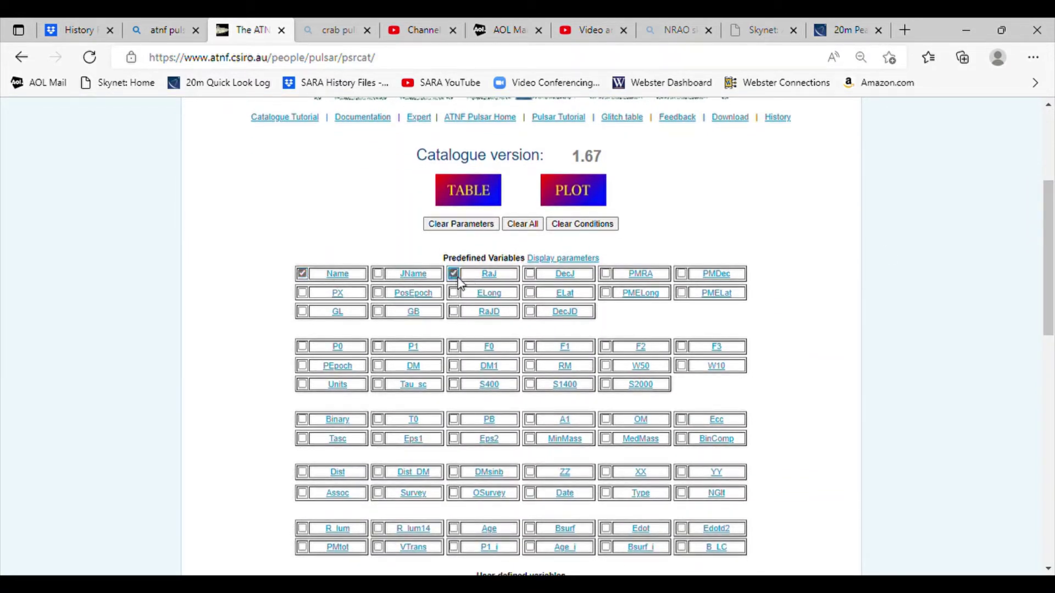
pyautogui.click(530, 273)
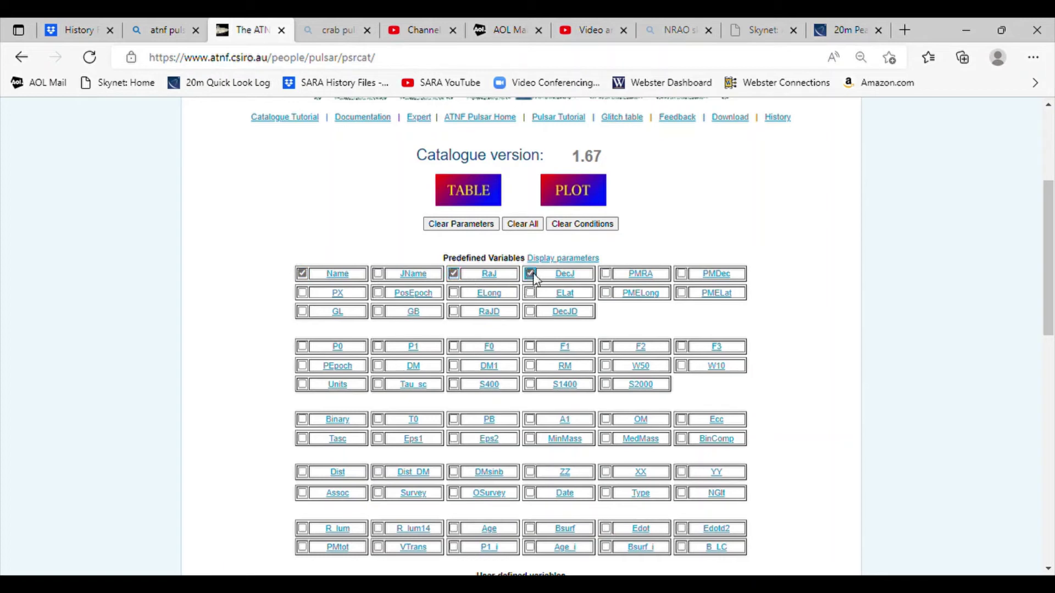
pyautogui.click(302, 347)
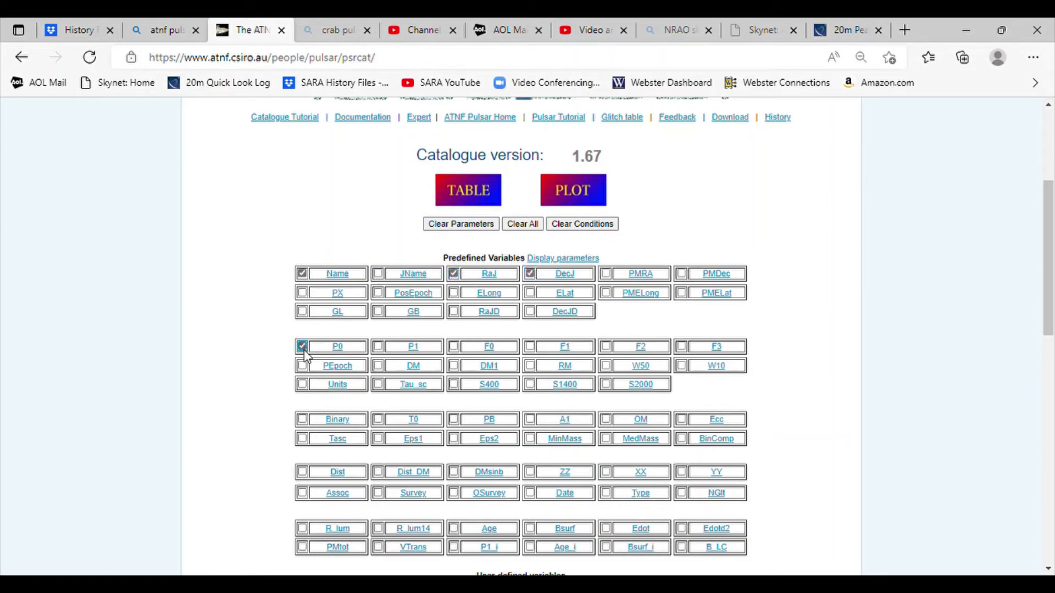
pyautogui.click(380, 366)
pyautogui.click(533, 386)
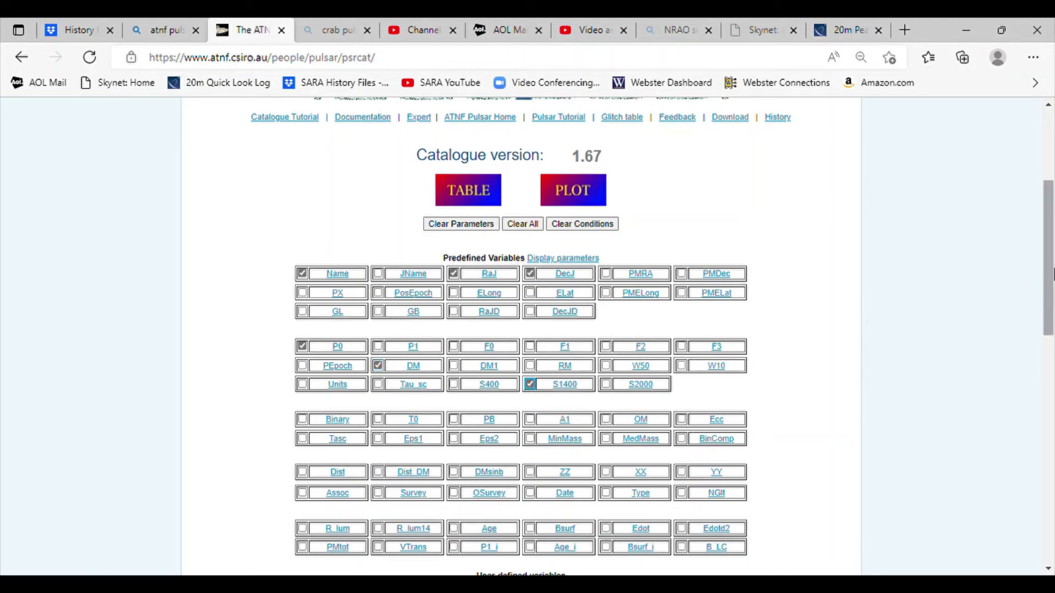
# - Change the Sort on field from jname to s1400 and choose Descending order
pyautogui.moveTo(1051, 274); pyautogui.dragTo(1051, 402)
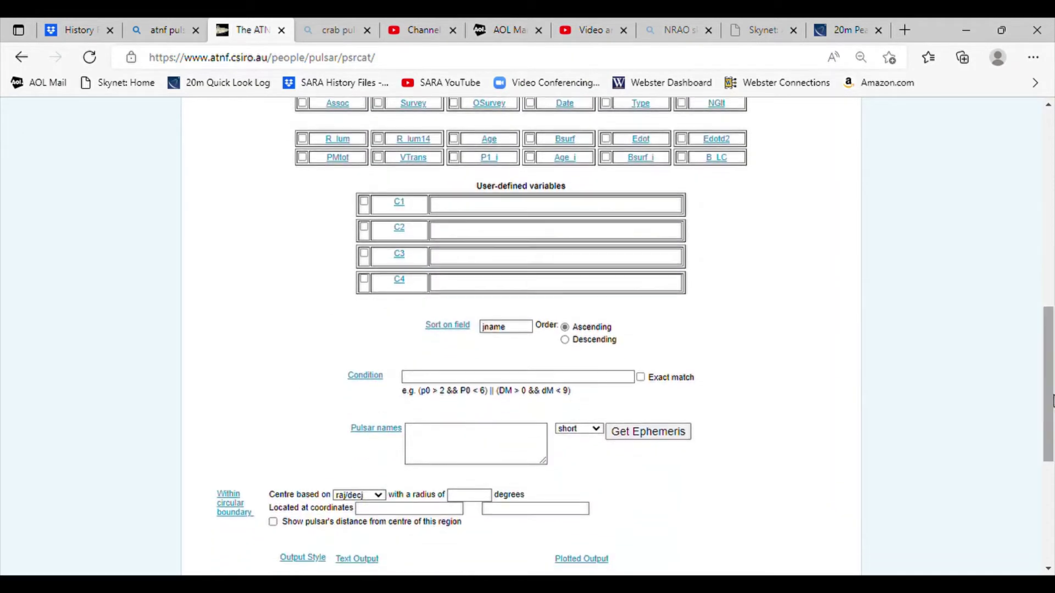
pyautogui.click(525, 337)
pyautogui.doubleClick(523, 335)
pyautogui.write('jn')
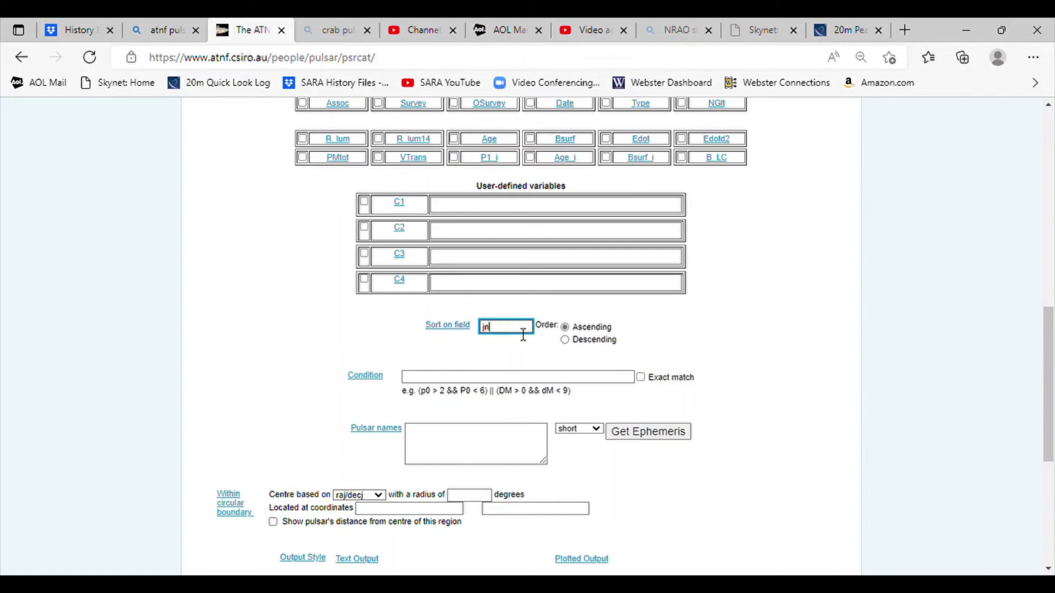
pyautogui.press('BackSpace')
pyautogui.press('BackSpace')
pyautogui.write('s1400')
pyautogui.click(566, 341)
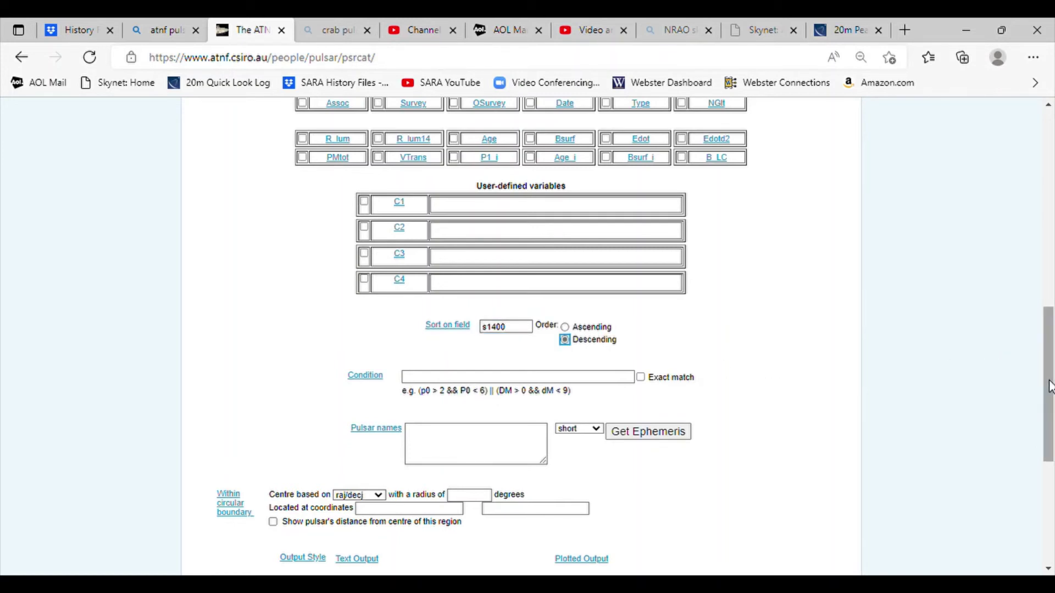
pyautogui.moveTo(1050, 386); pyautogui.dragTo(1049, 476)
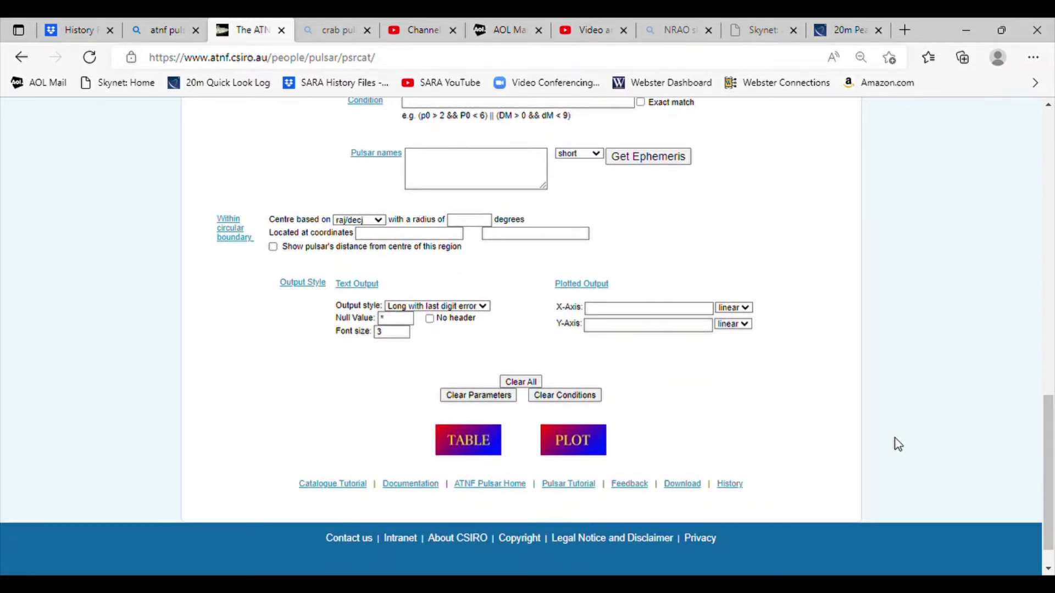
# - Generate the TABLE of over 1,060 pulsars and scroll through the results
pyautogui.click(464, 454)
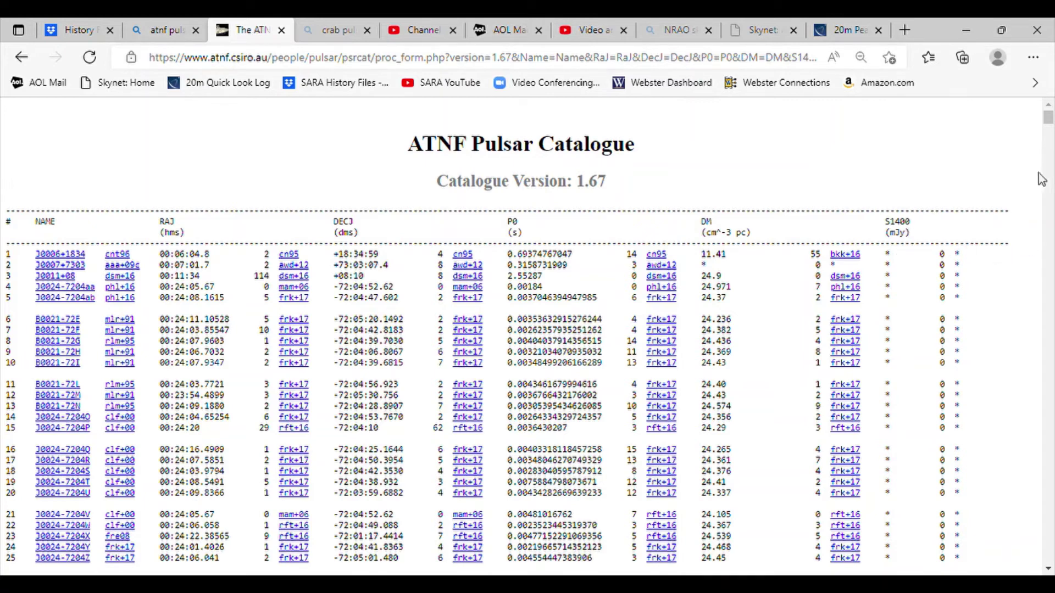
pyautogui.moveTo(1049, 125); pyautogui.dragTo(1047, 261)
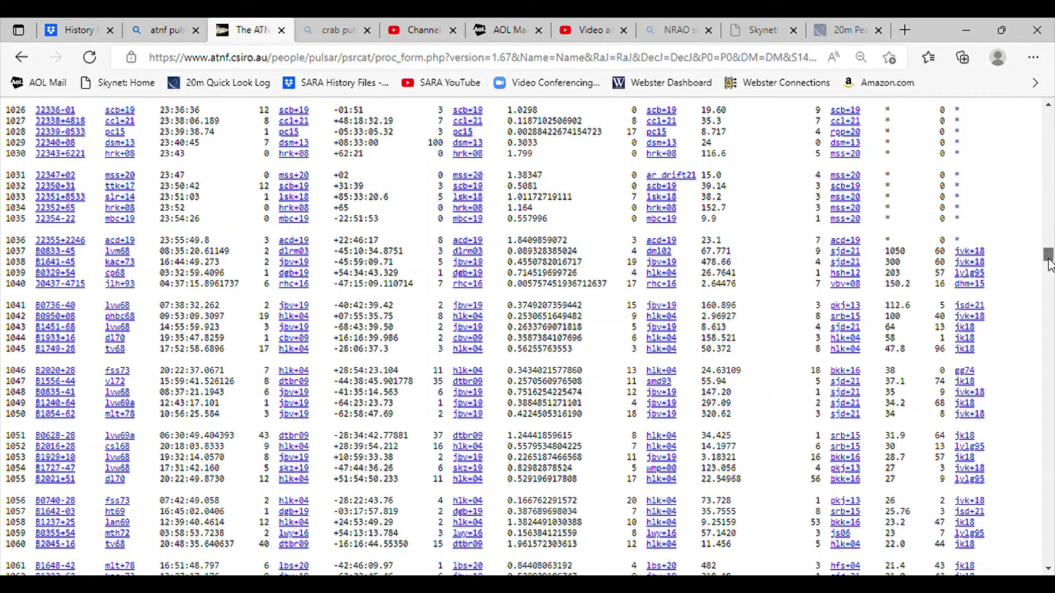
# - Scroll the results table to the pulsars with measured S1400 flux values
pyautogui.moveTo(1049, 263); pyautogui.dragTo(1049, 269)
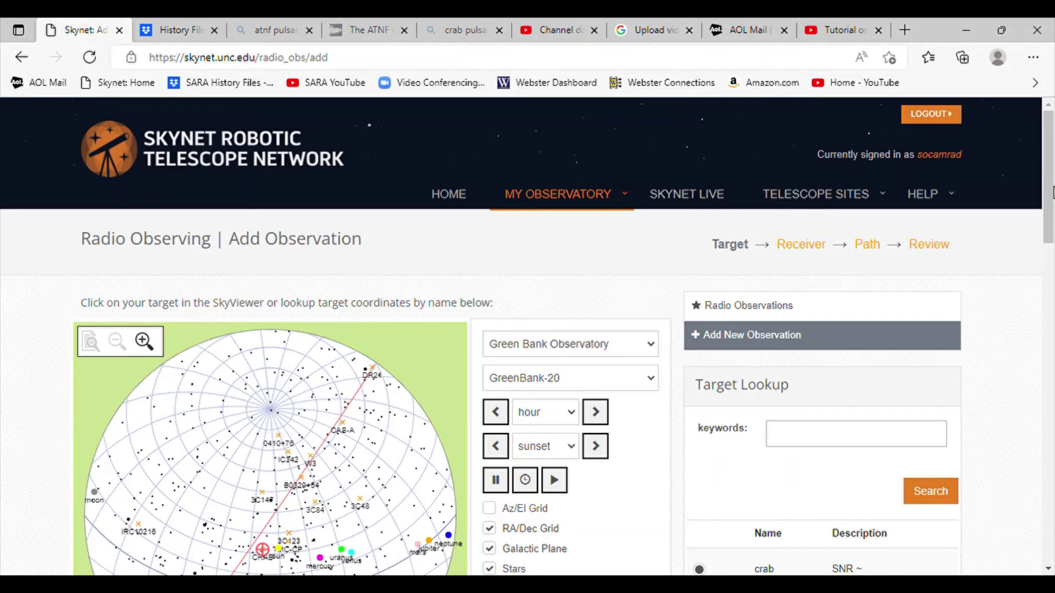
# - Search Target Lookup for 'crab' and scroll to the Crab (SNR) result
pyautogui.write('crab')
pyautogui.click(941, 490)
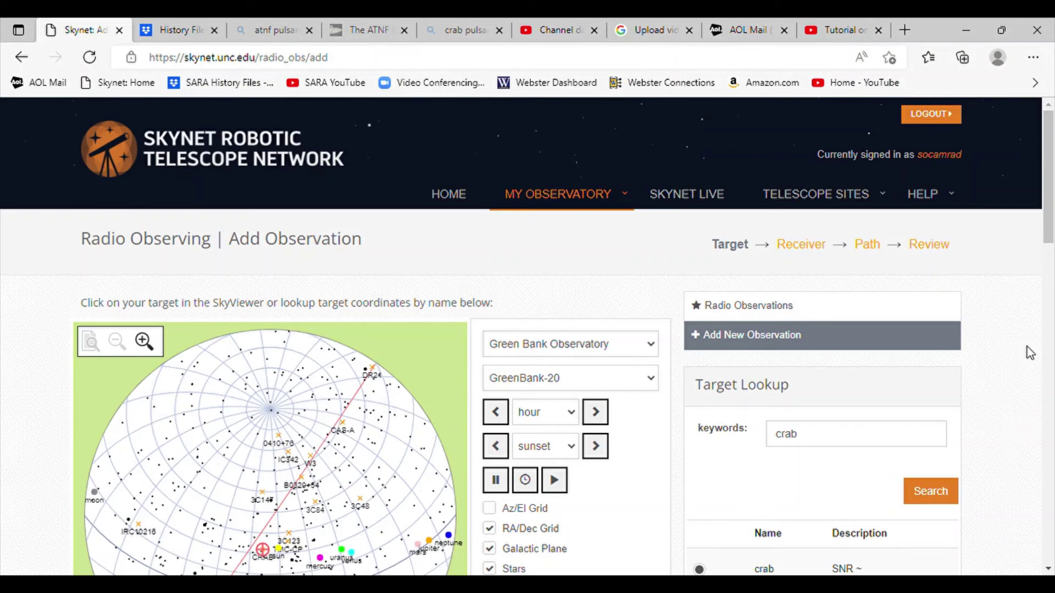
pyautogui.moveTo(1051, 242); pyautogui.dragTo(1051, 251)
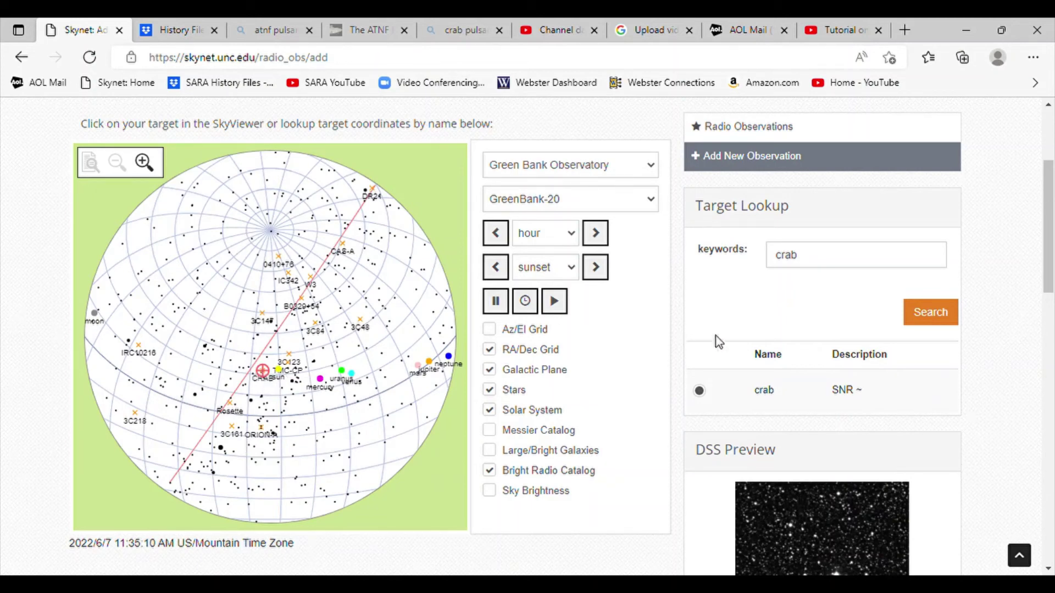
# - Name the observation 'crab pulsar RAR', review its visibility chart and save the target
pyautogui.moveTo(1049, 281); pyautogui.dragTo(1050, 386)
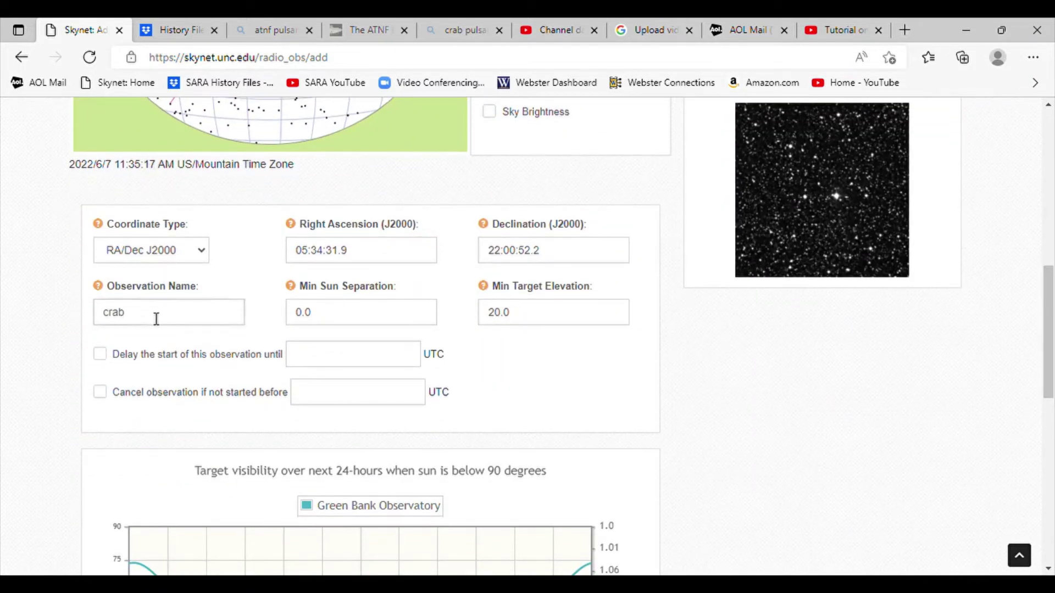
pyautogui.write('RAR')
pyautogui.press('BackSpace')
pyautogui.press('BackSpace')
pyautogui.write('pulsar RAR')
pyautogui.scroll(-5, 1050, 393)
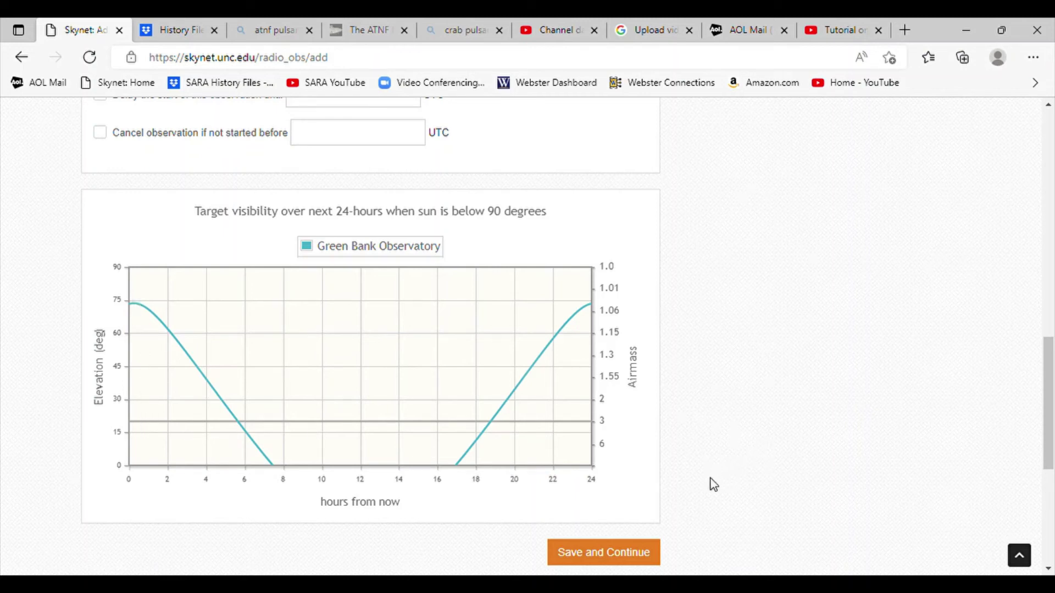
pyautogui.click(626, 565)
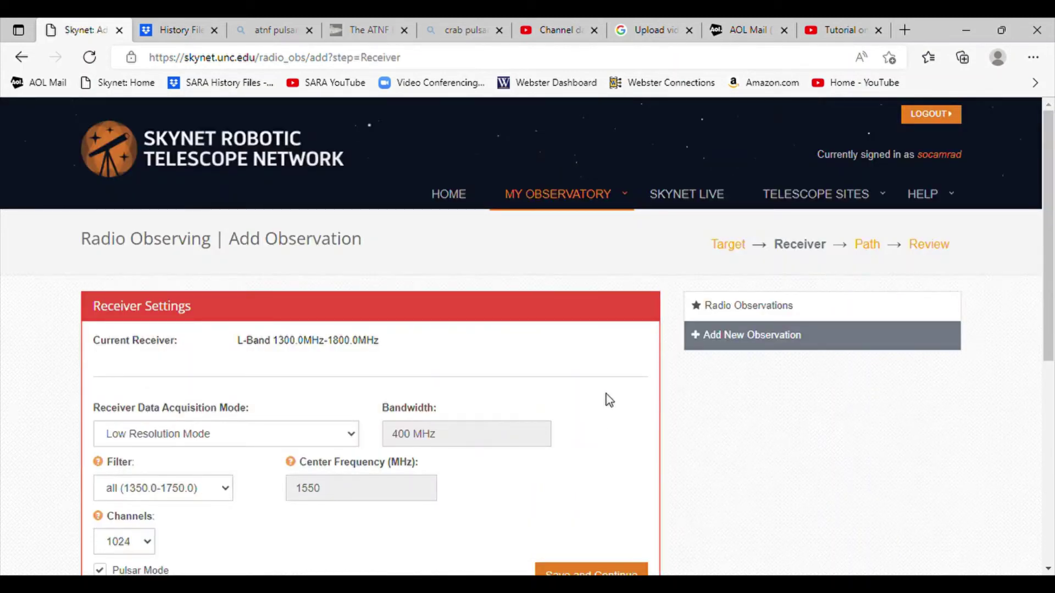
# - Review the Receiver settings: L-Band low resolution, 1024 channels, Pulsar Mode on
pyautogui.moveTo(1049, 223); pyautogui.dragTo(1049, 286)
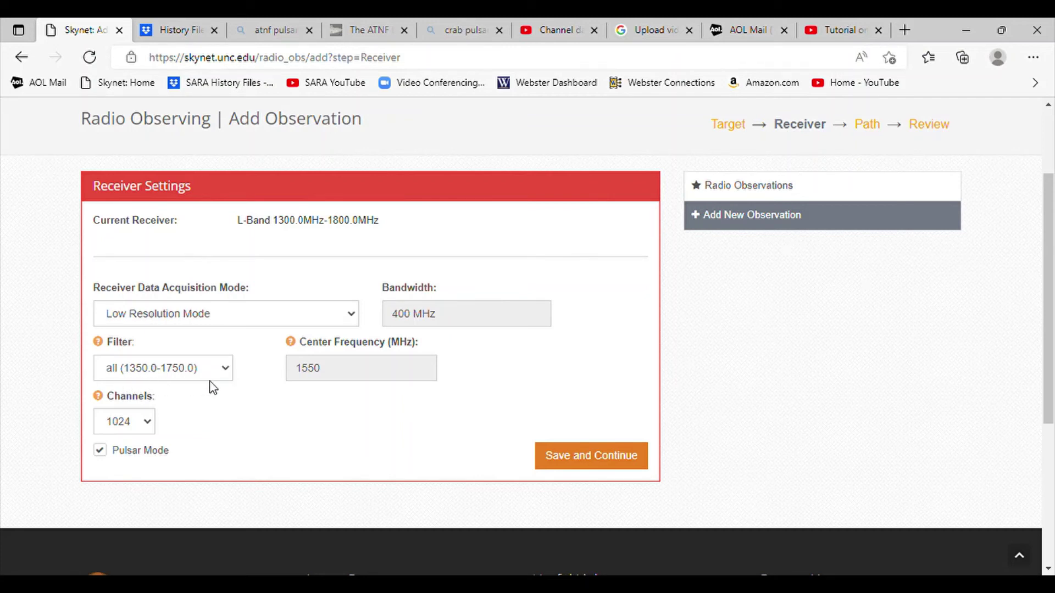
# - Save the receiver settings and set a 180-second Track path duration
pyautogui.click(593, 458)
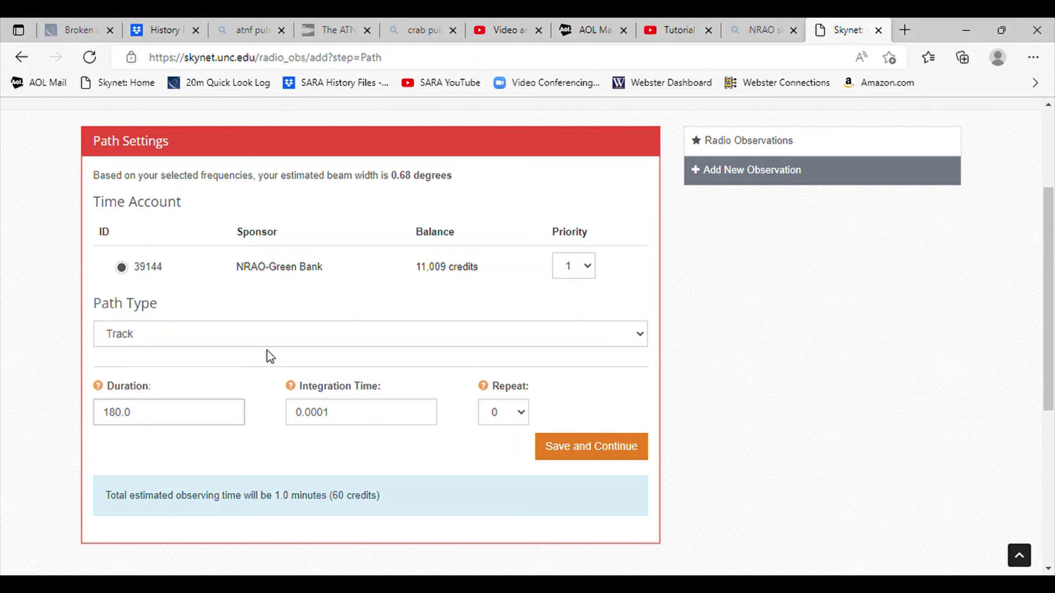
pyautogui.click(162, 414)
# - Save the path settings and submit the crab pulsar RAR observation from the Review page
pyautogui.click(607, 456)
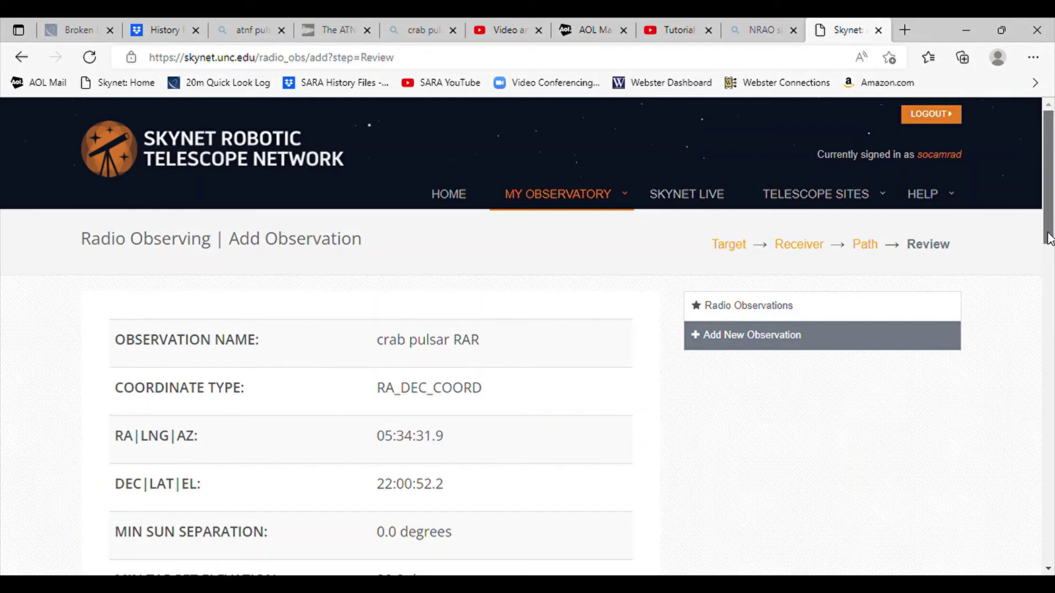
pyautogui.moveTo(1051, 252); pyautogui.dragTo(1051, 473)
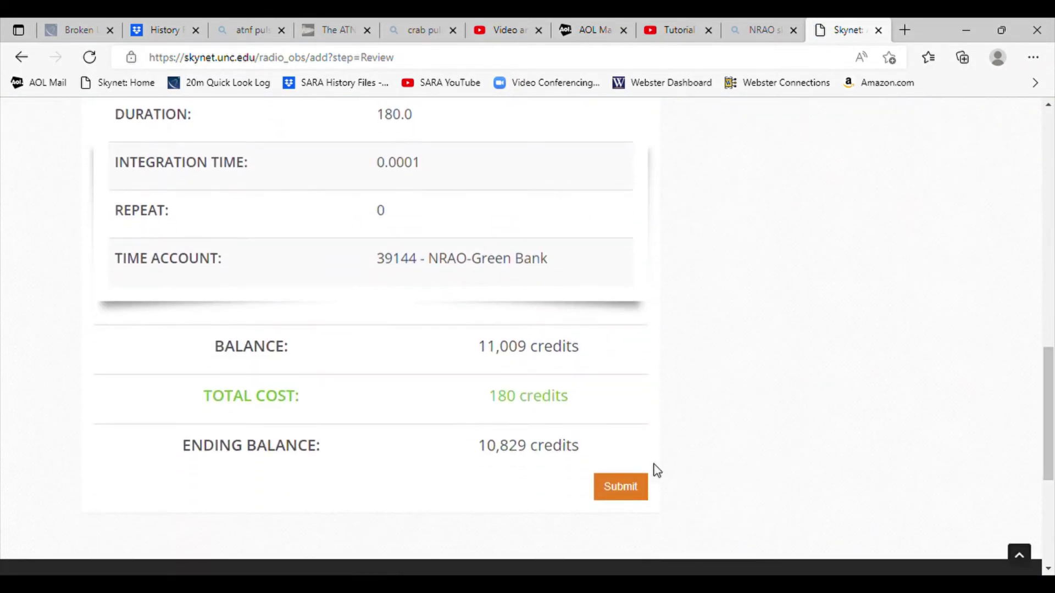
pyautogui.click(628, 489)
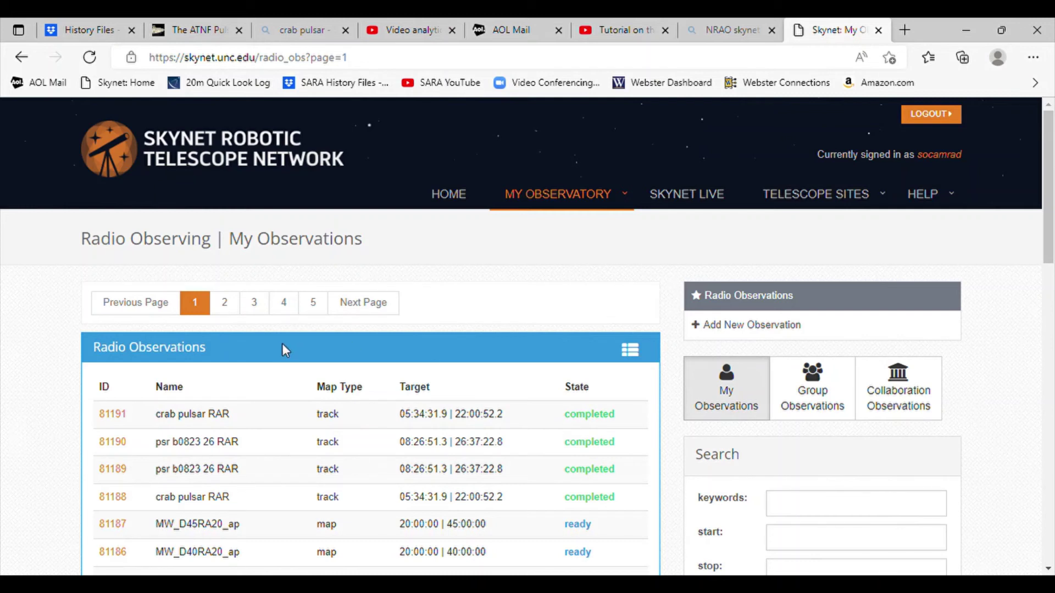
# - Open observation 81191 and follow its NRAO Green Bank link to the B0531+21 profile
pyautogui.click(118, 419)
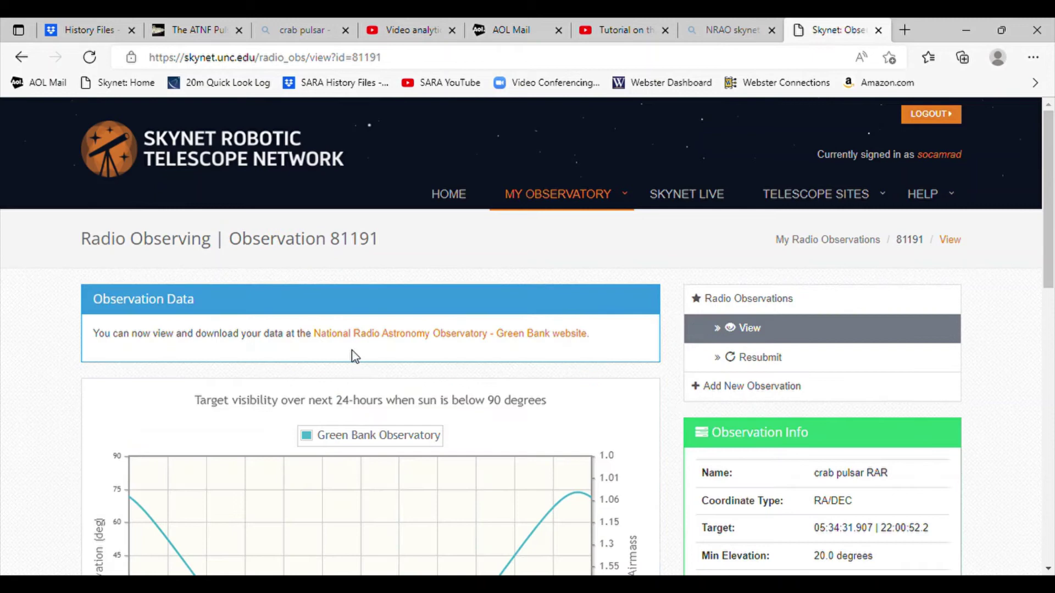
pyautogui.click(372, 336)
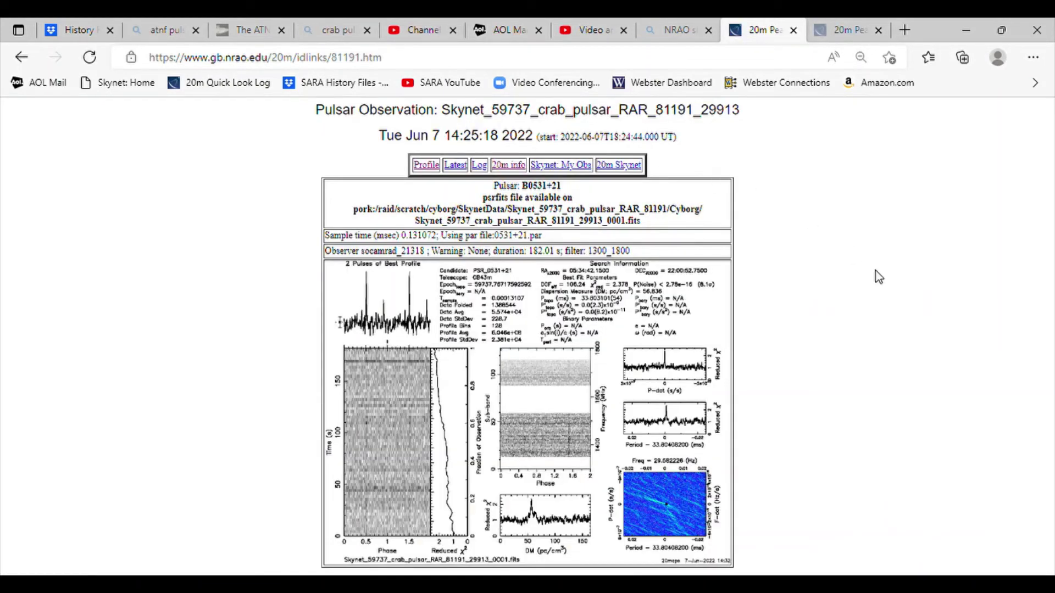